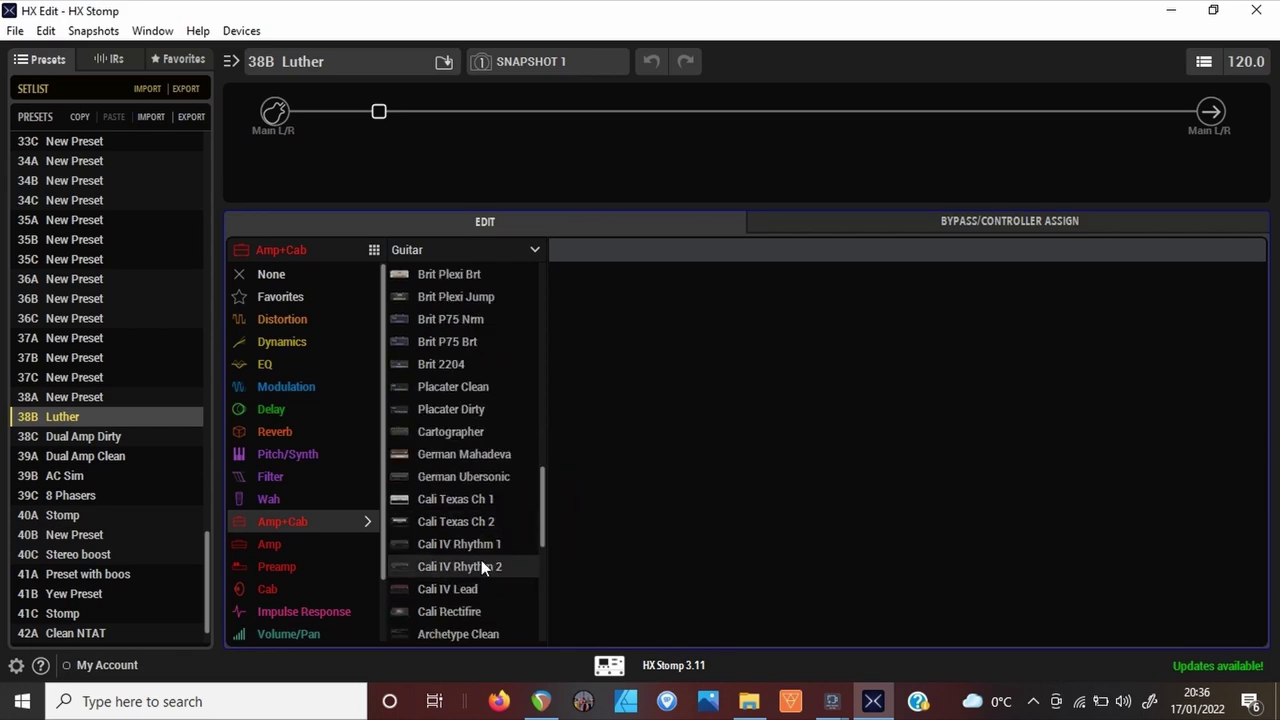
Load the Cali Texas Ch 2 amp, lower Drive 1 to 7.9, and show its 2x12 Interstate cab
left_click(477, 523)
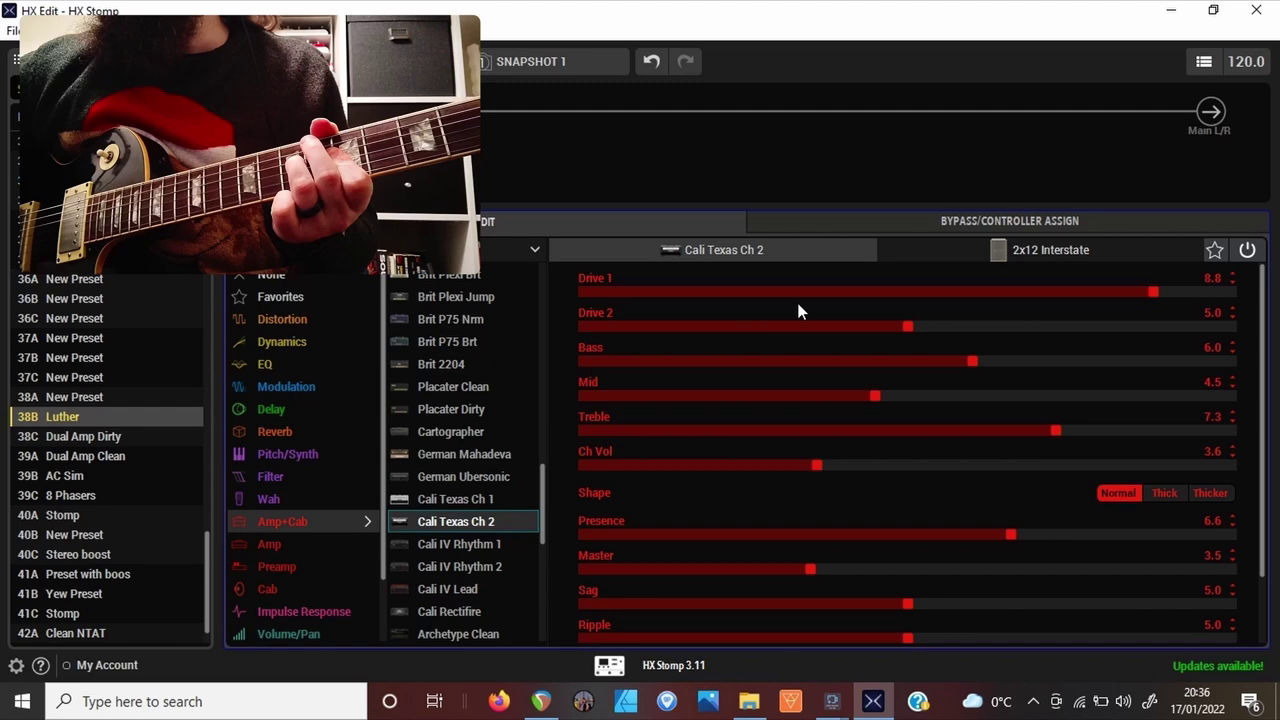
left_click(1095, 294)
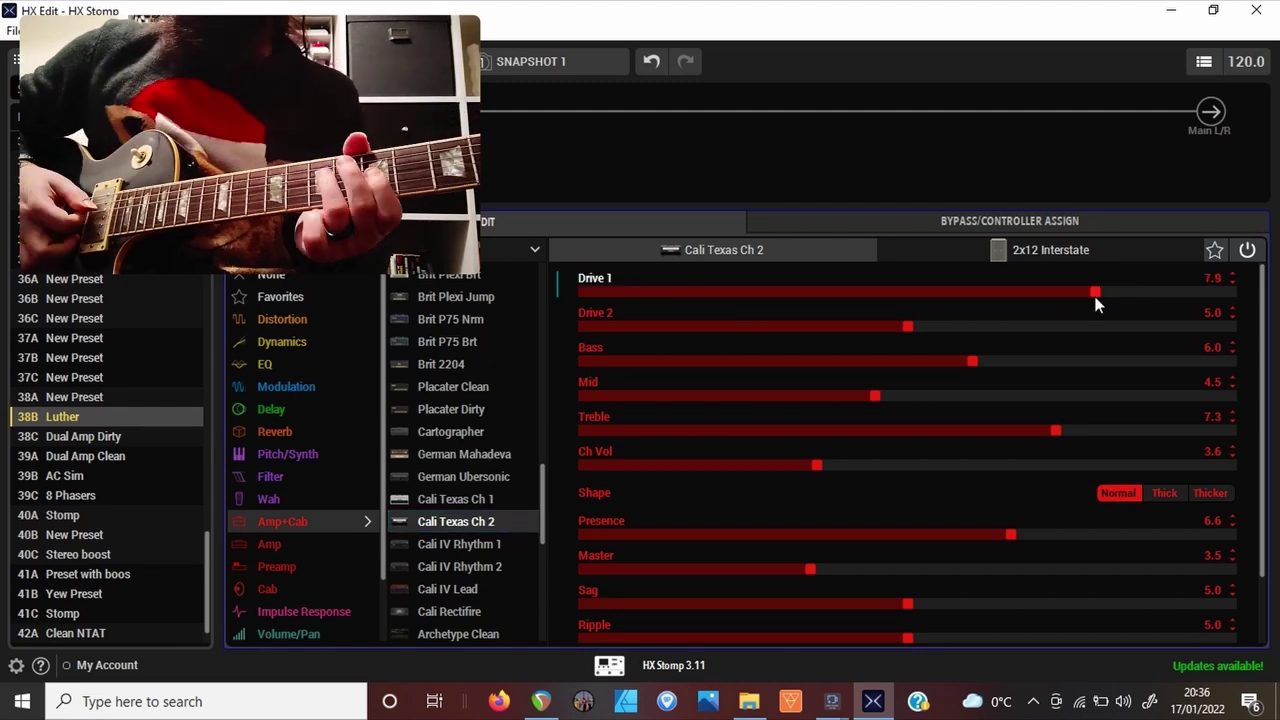
left_click(1080, 249)
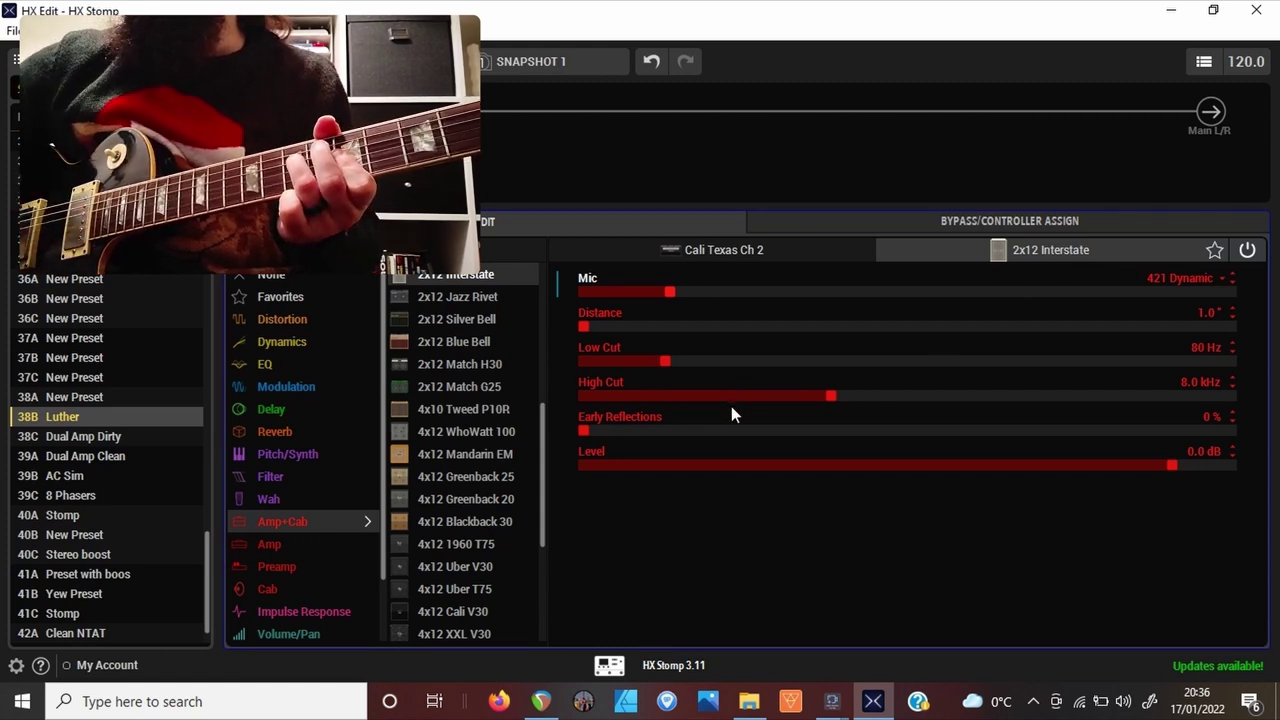
Give the 2x12 Interstate cab a 409 Dynamic mic at 1.5" distance, then return to the amp
left_click(614, 330)
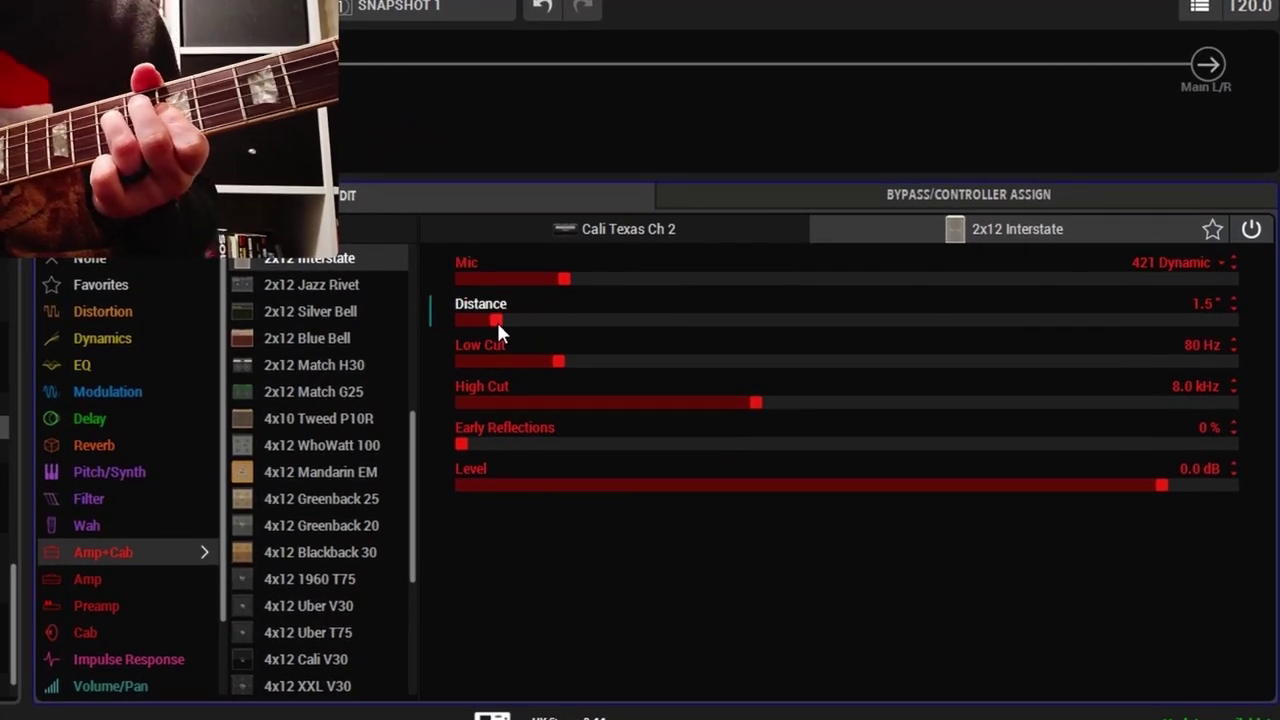
left_click(510, 281)
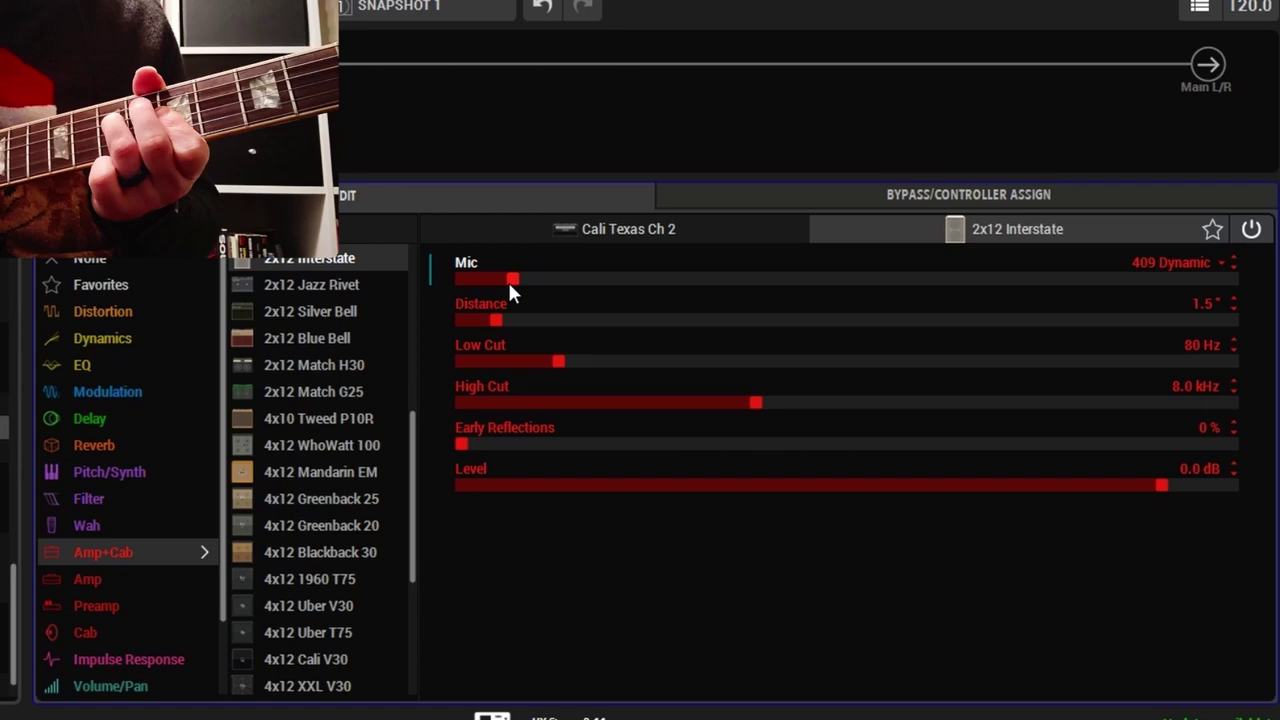
left_click(547, 230)
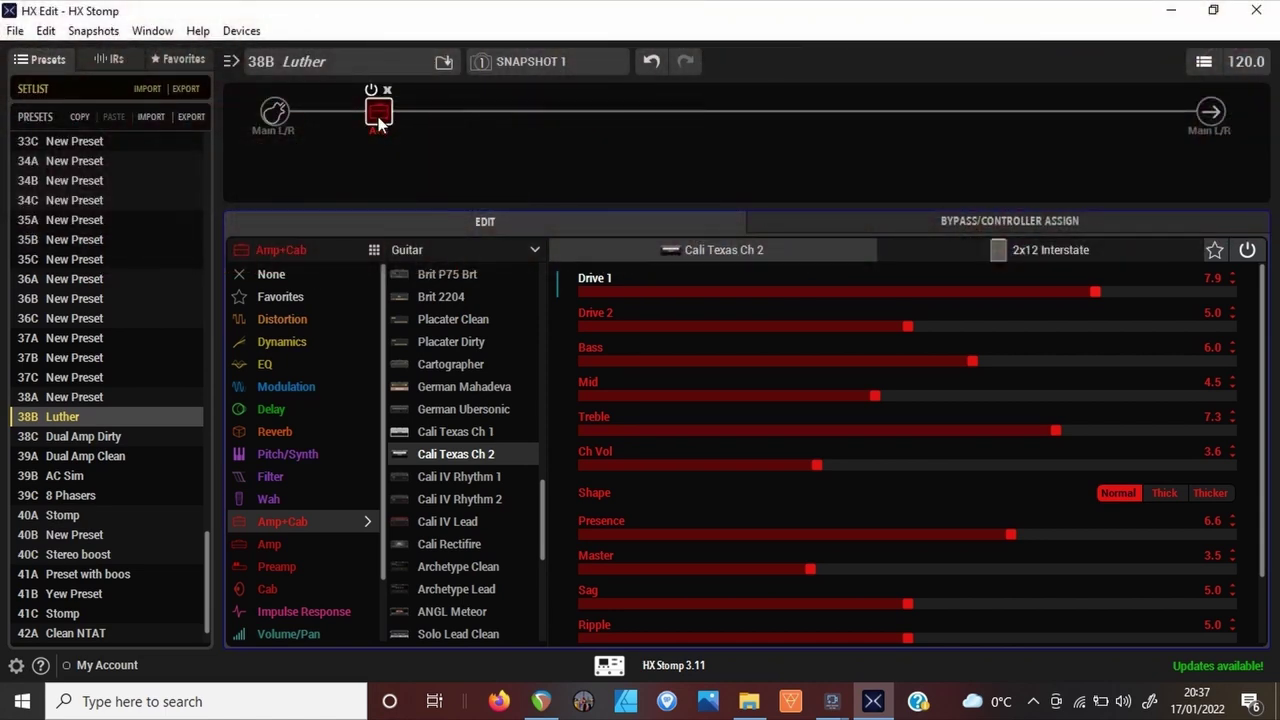
Move the amp later in the chain and insert a Scream 808 before it with Level 5.4, Tone 6.1
left_click_drag(378, 113, 673, 130)
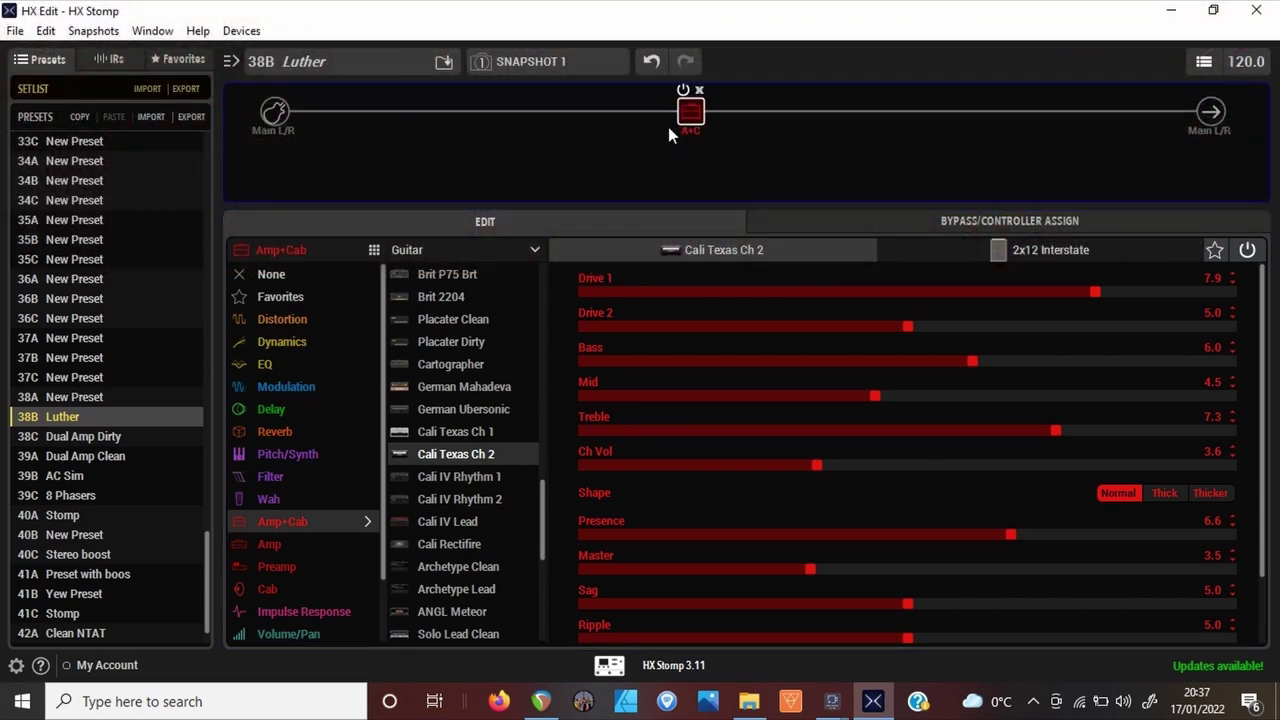
left_click(483, 113)
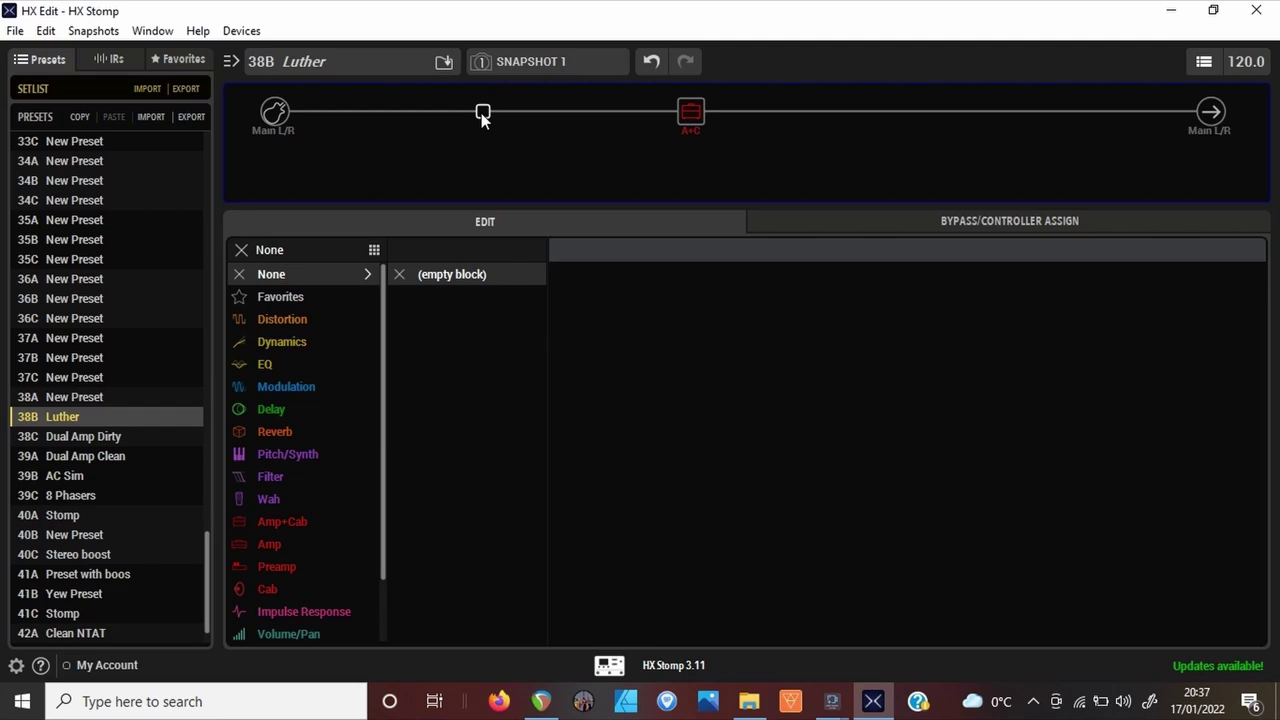
left_click(278, 322)
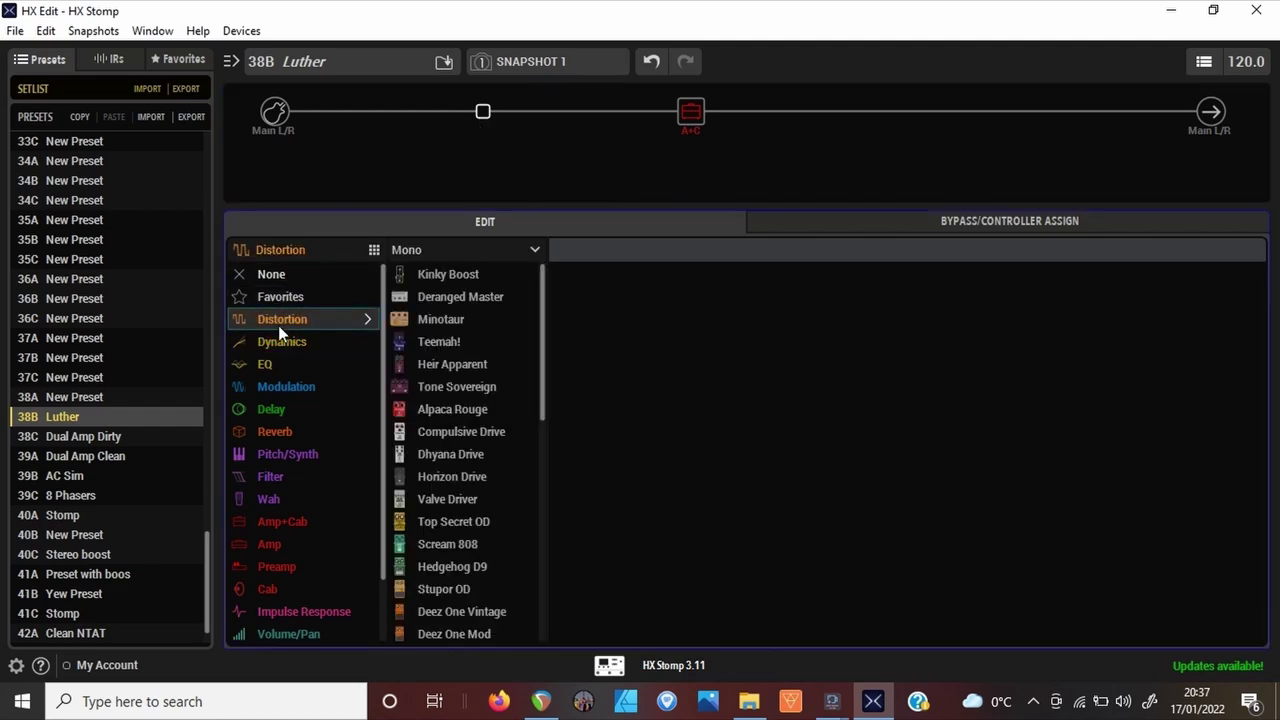
left_click(455, 544)
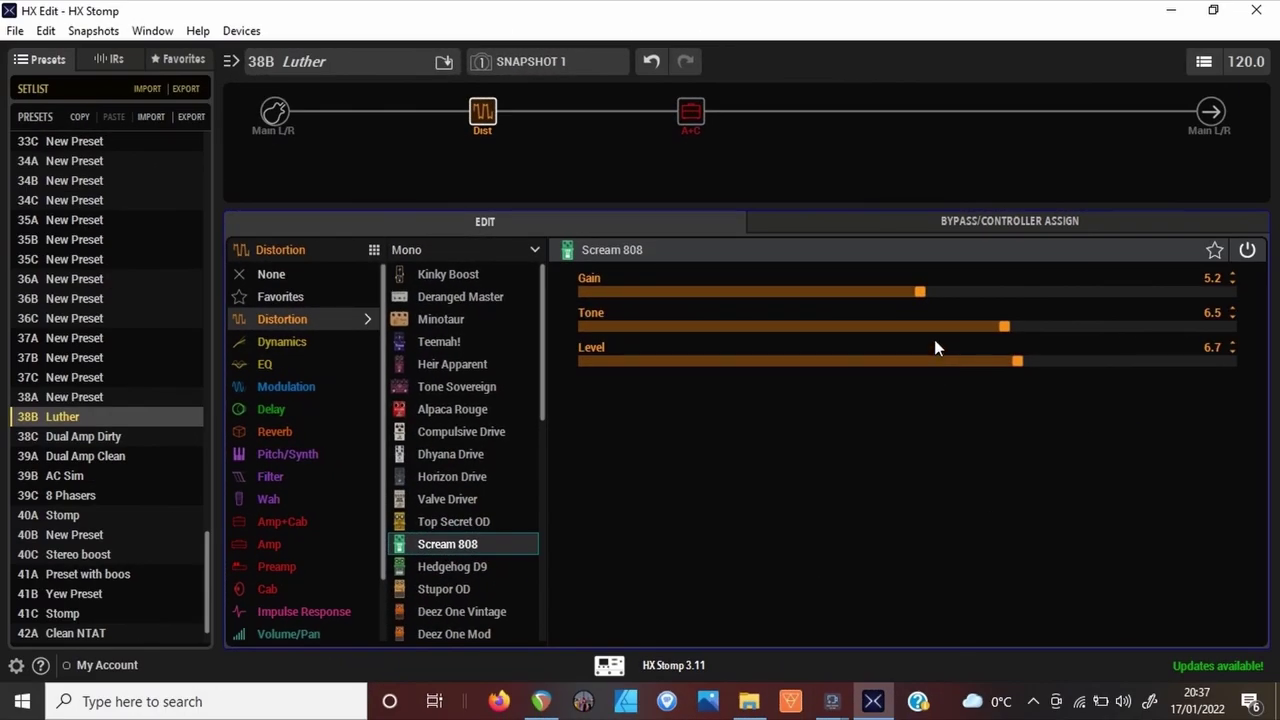
left_click(935, 342)
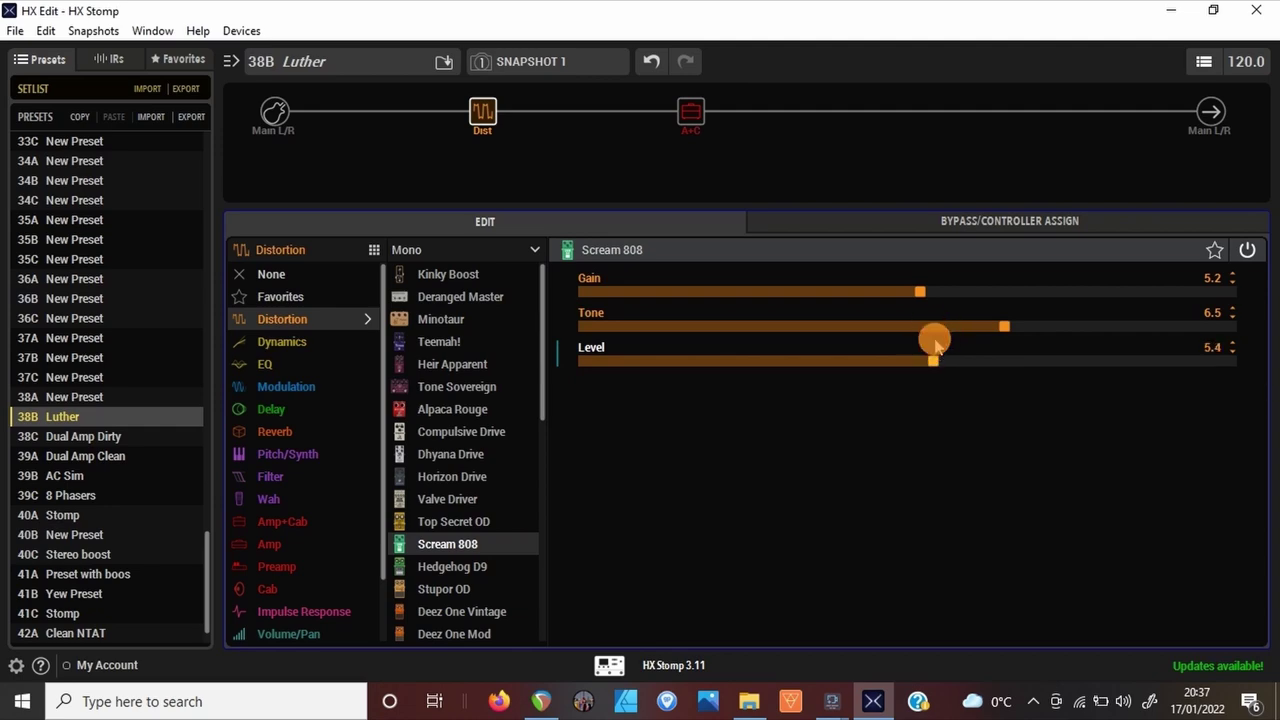
left_click(957, 330)
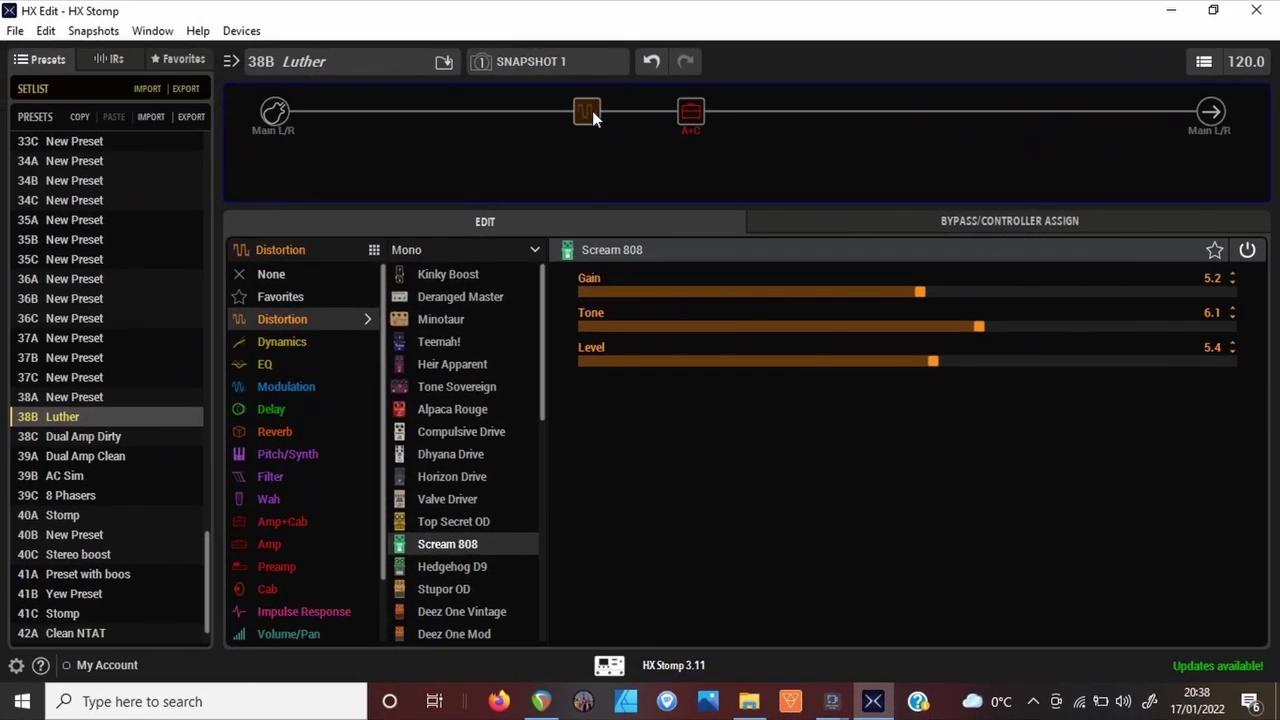
Insert an active Fassel wah in the first slot with Position 35 % and Mix 50 %
left_click(483, 113)
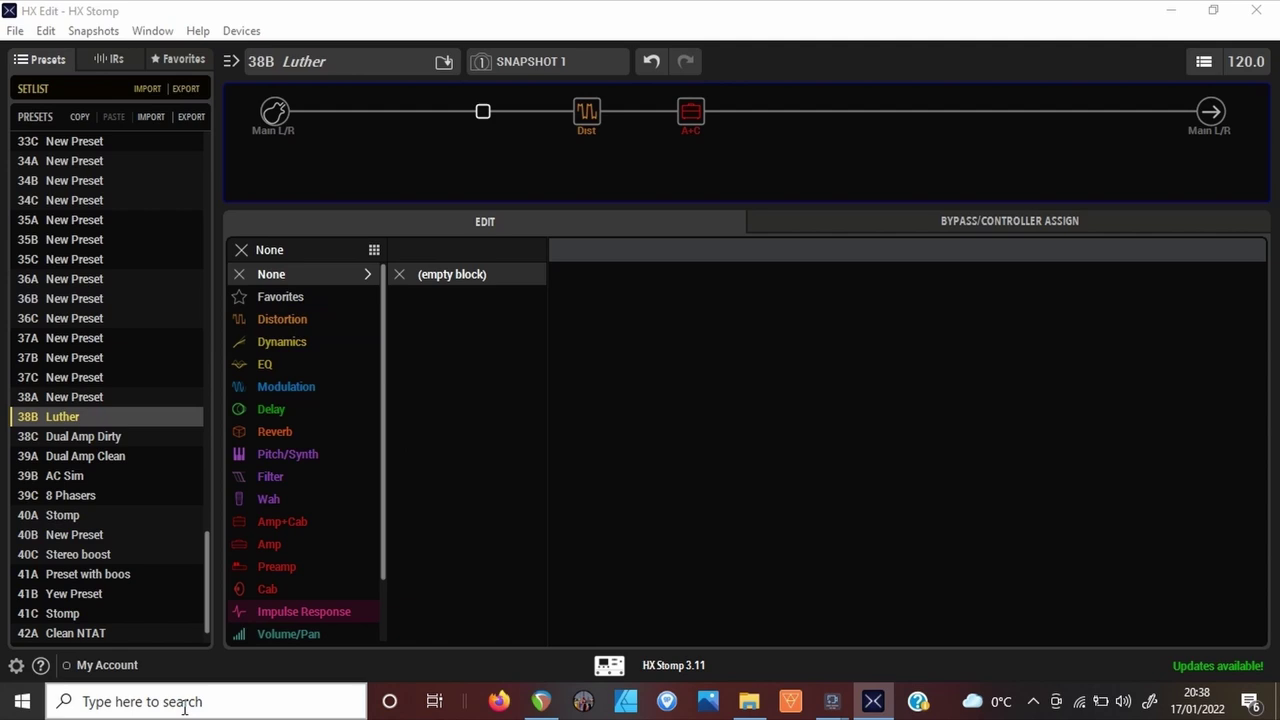
left_click(295, 499)
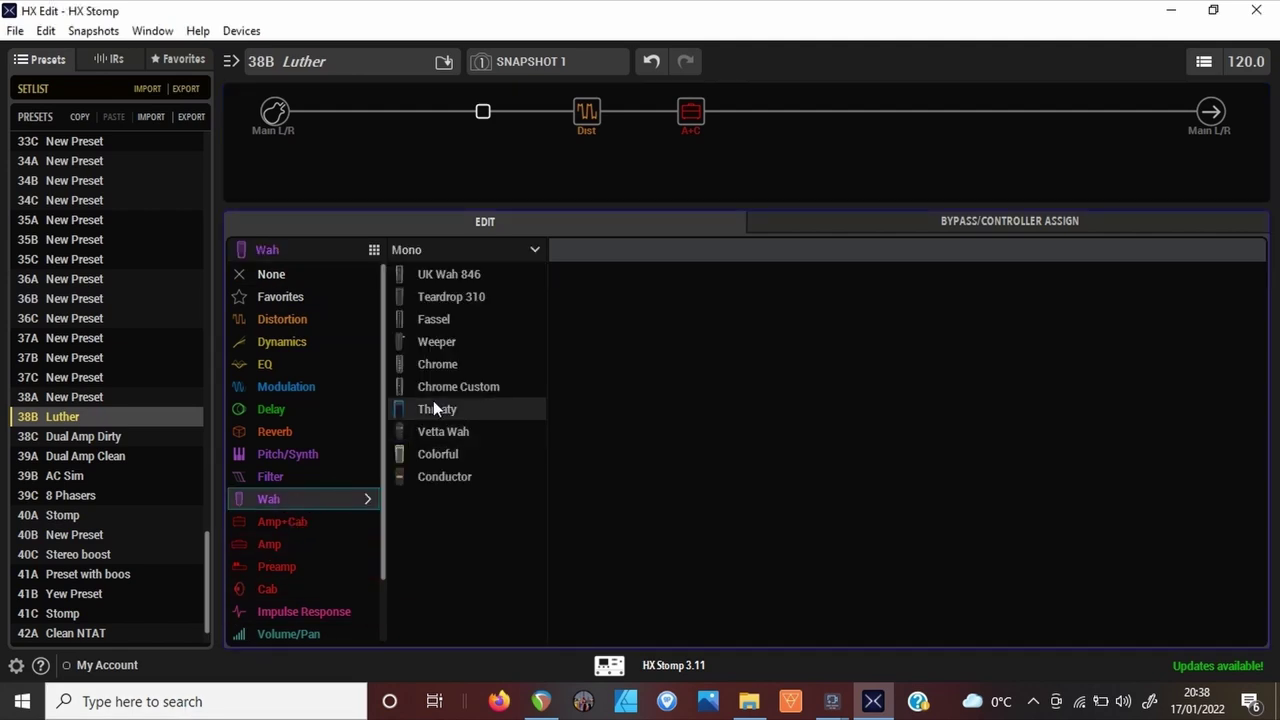
left_click(465, 316)
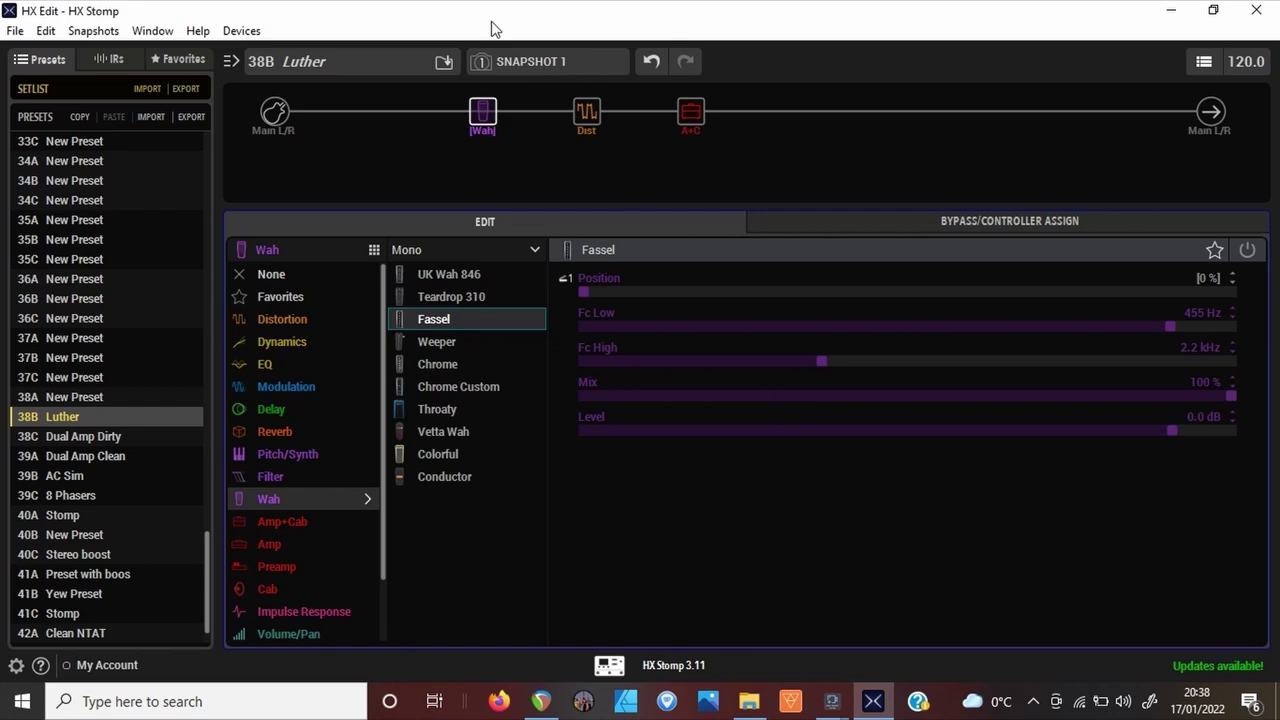
left_click(477, 89)
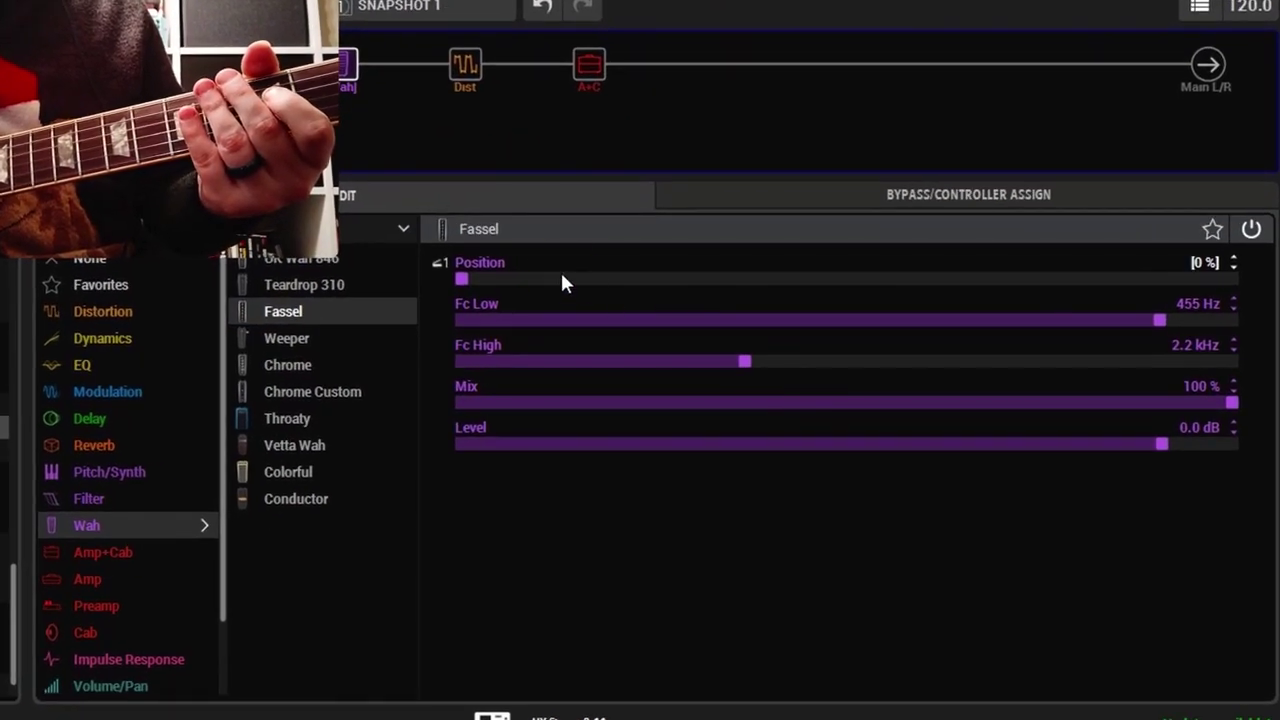
mouse_move(563, 279)
left_mouse_down()
mouse_move(600, 266)
mouse_move(718, 285)
left_mouse_up()
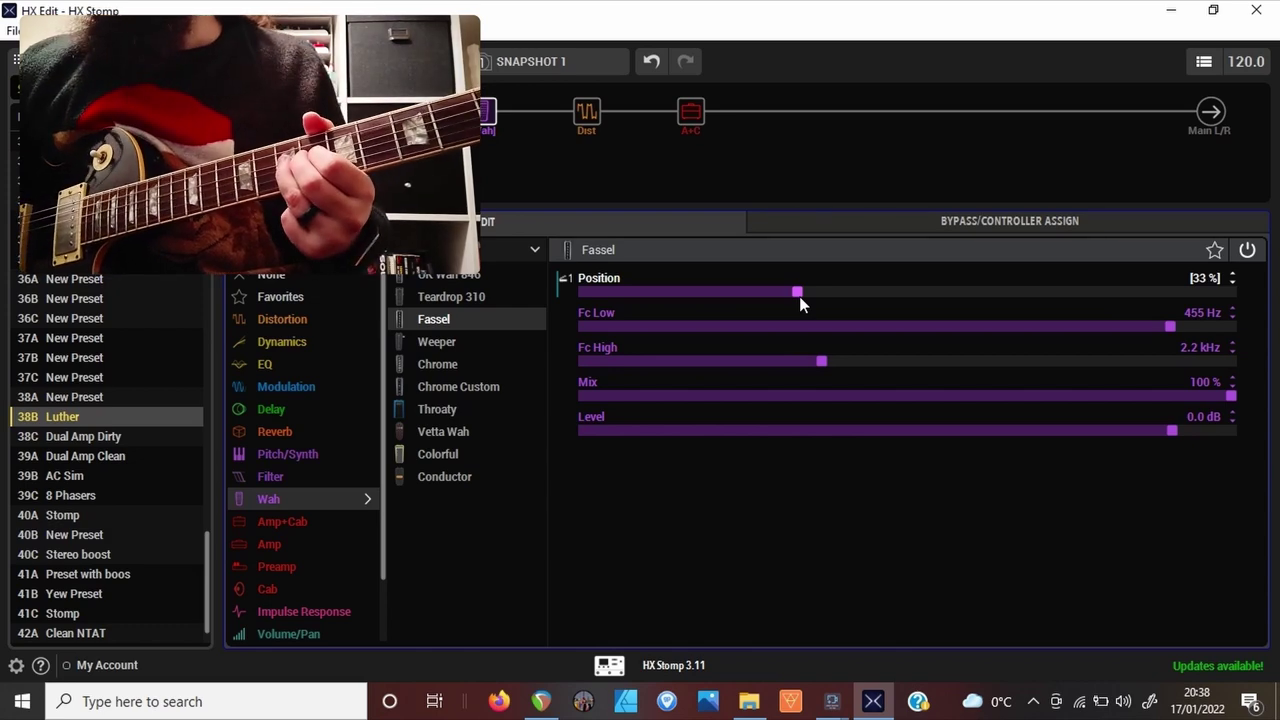
left_click(808, 294)
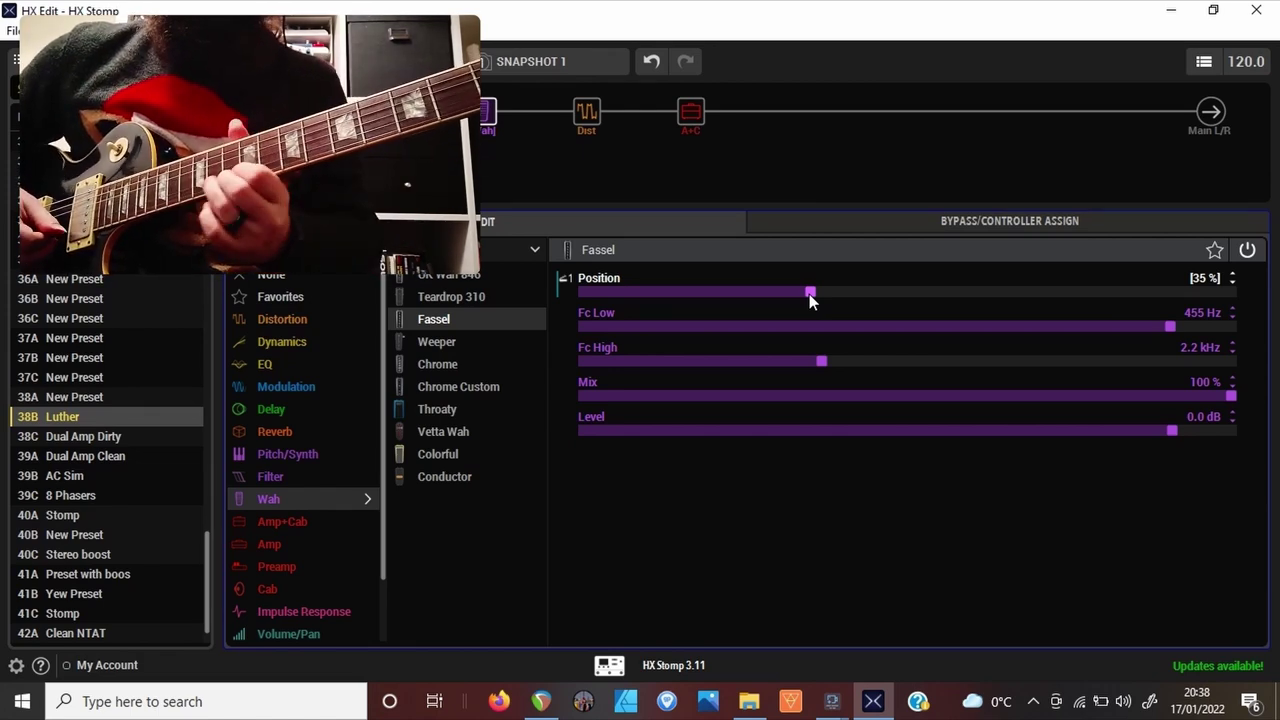
left_click_drag(937, 395, 907, 394)
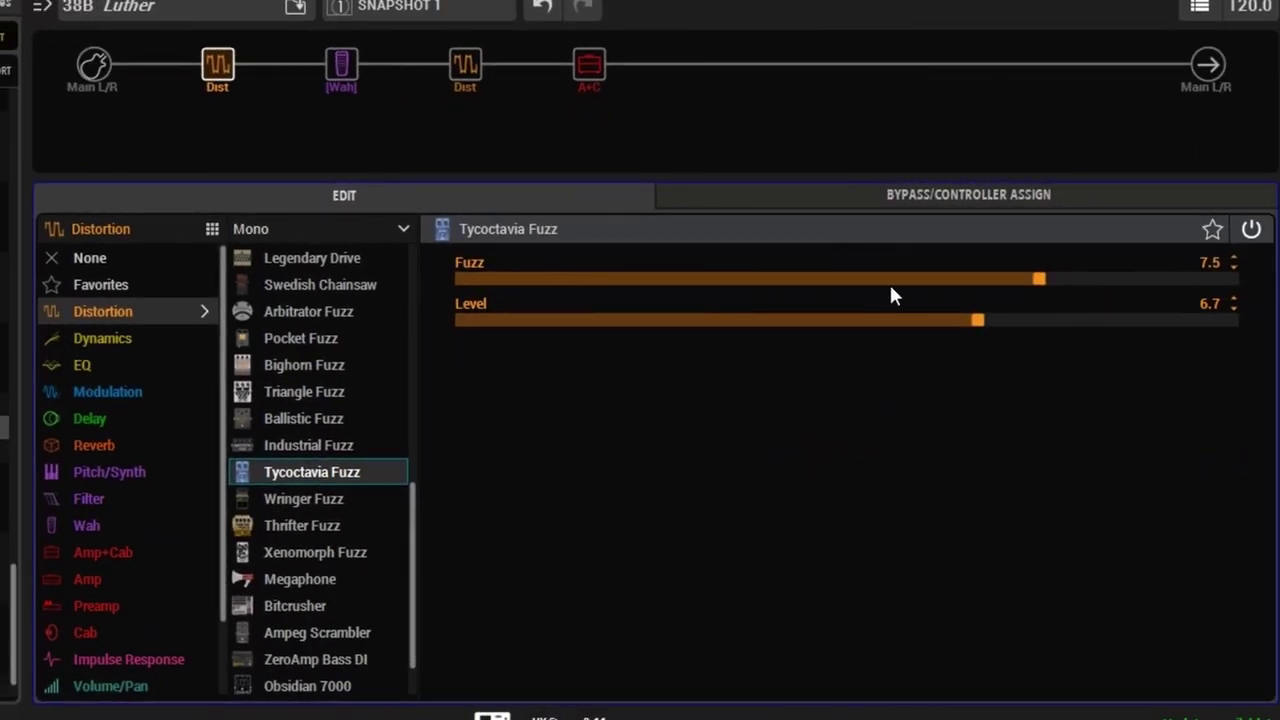
Lower the octave fuzz to 4.8 and move it onto a parallel path merging before the amp
left_click(835, 279)
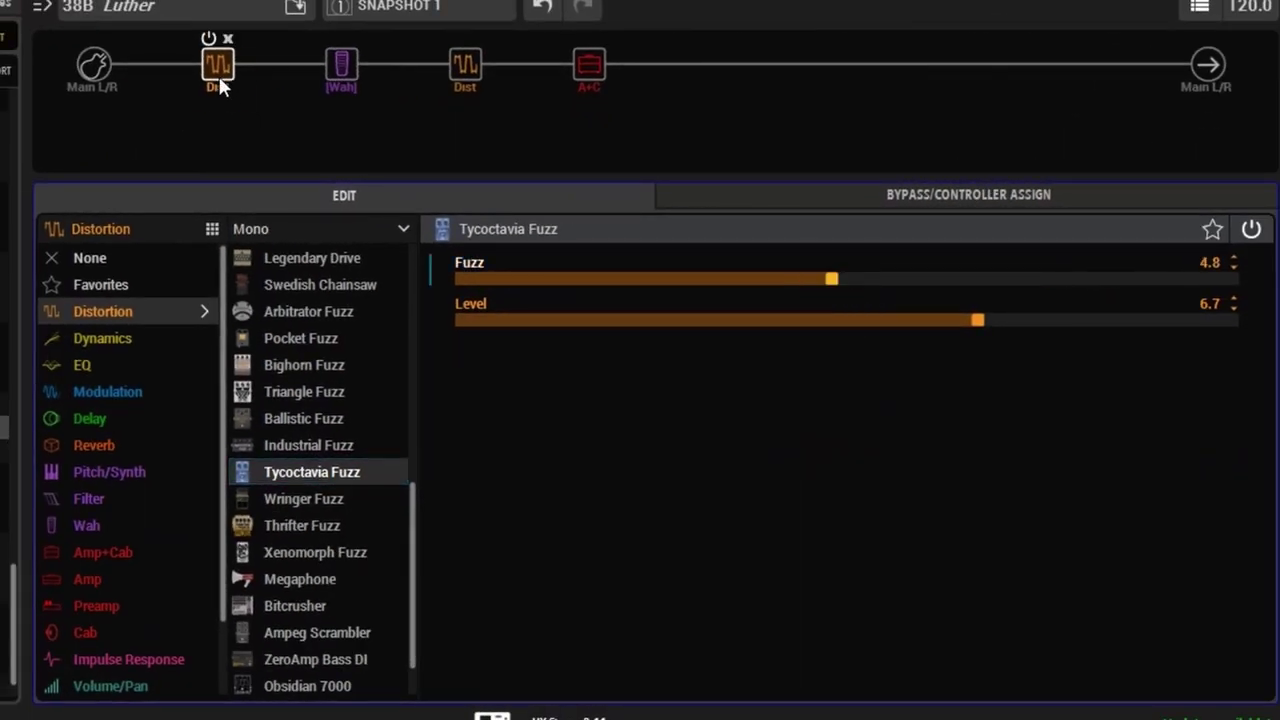
left_click_drag(218, 73, 317, 131)
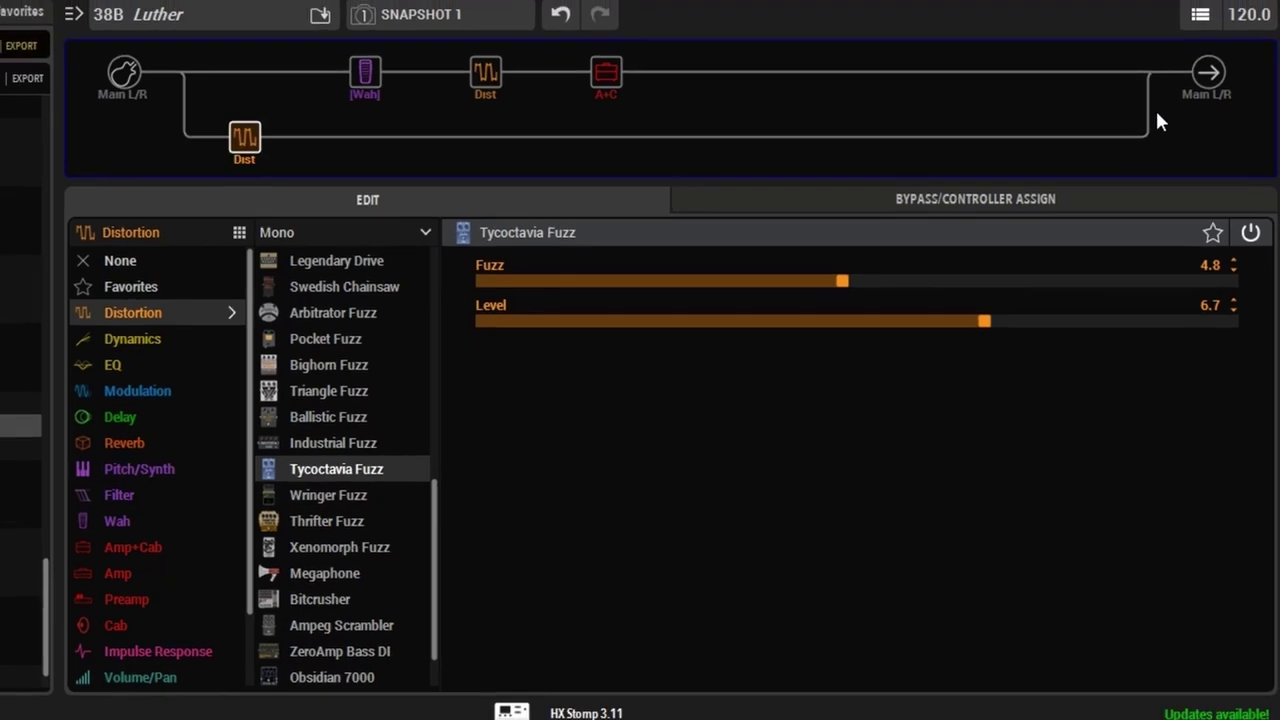
left_click_drag(1148, 72, 555, 78)
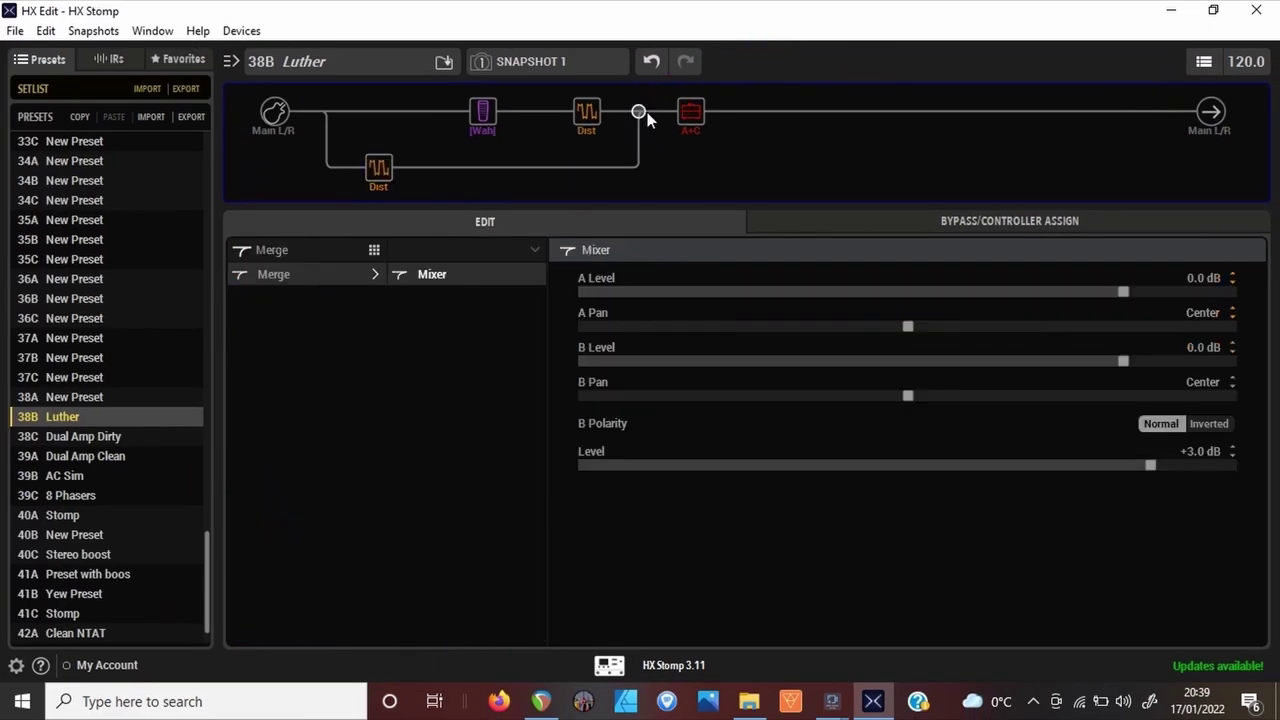
left_click(327, 111)
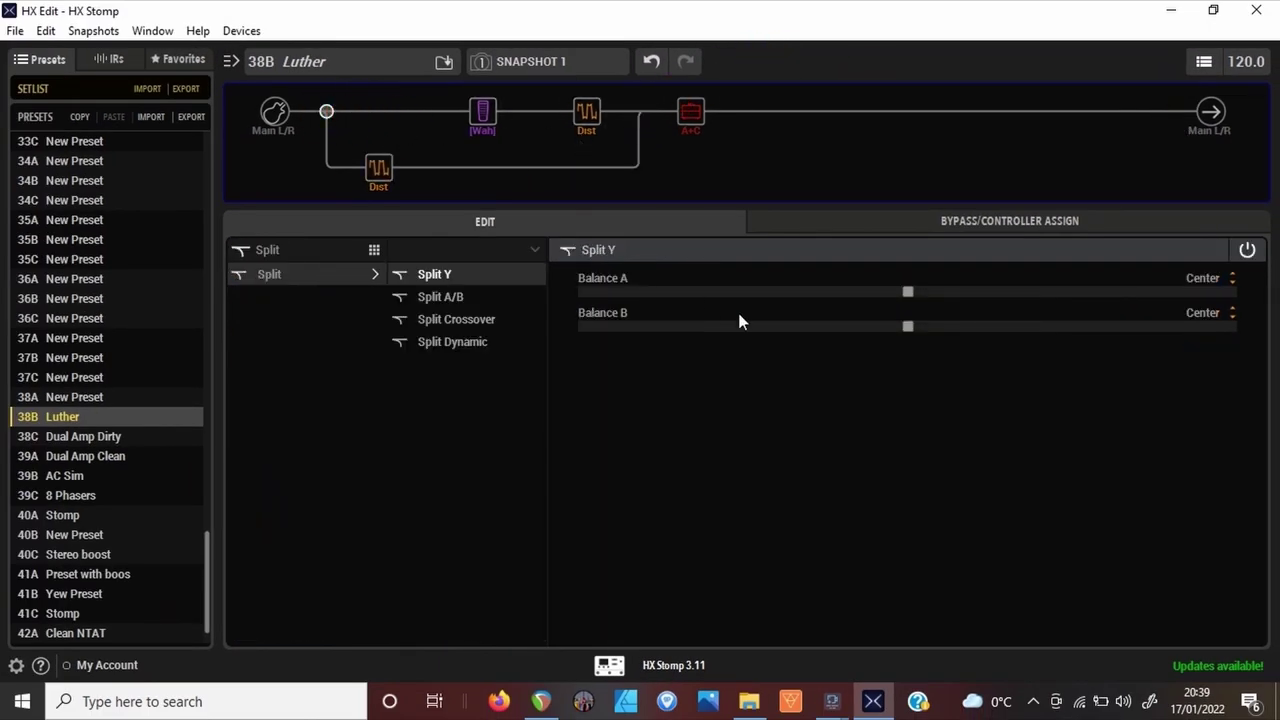
Pan the parallel fuzz path Right 56 and set its level to -17.2 dB
left_click(640, 112)
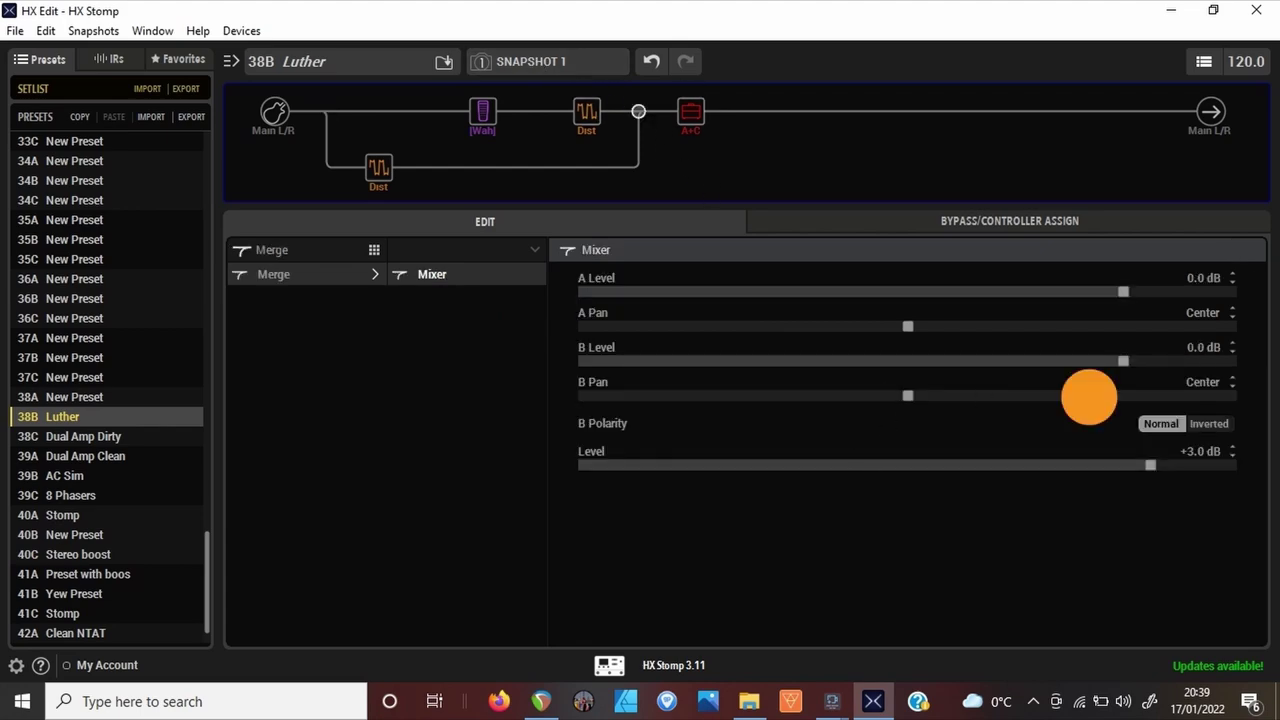
left_click(1089, 395)
left_click_drag(977, 362, 957, 361)
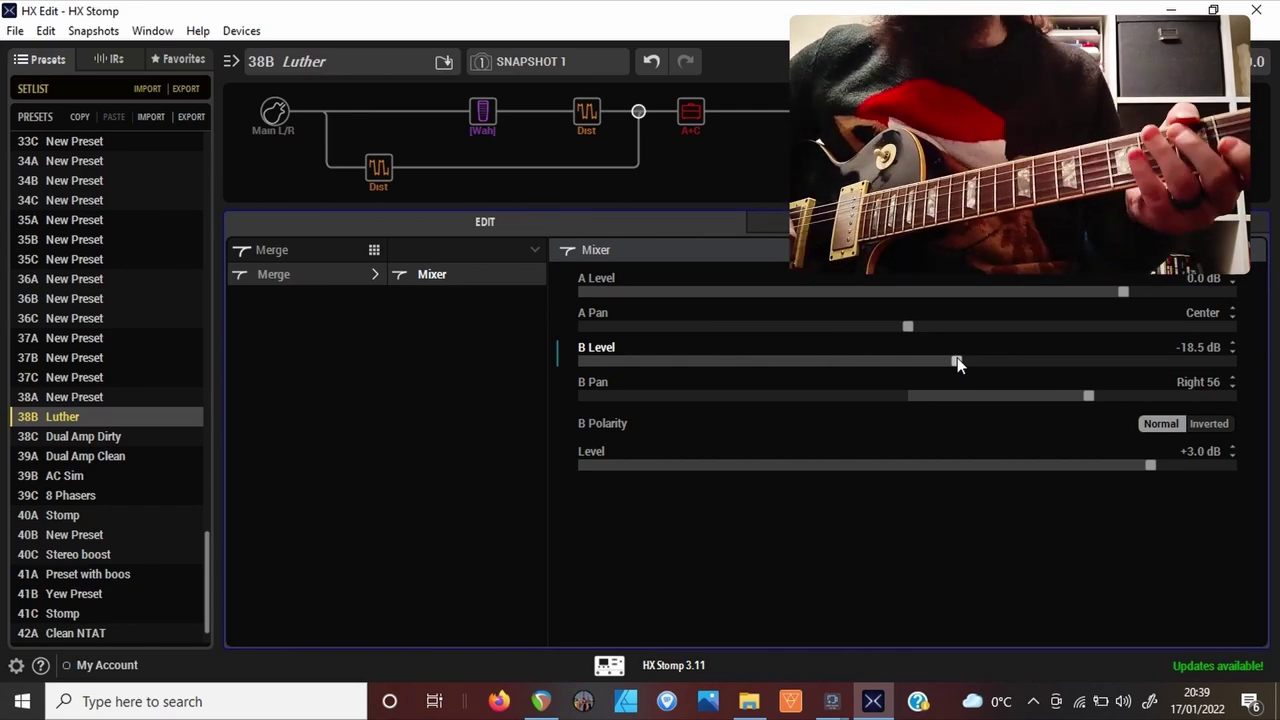
left_click(372, 150)
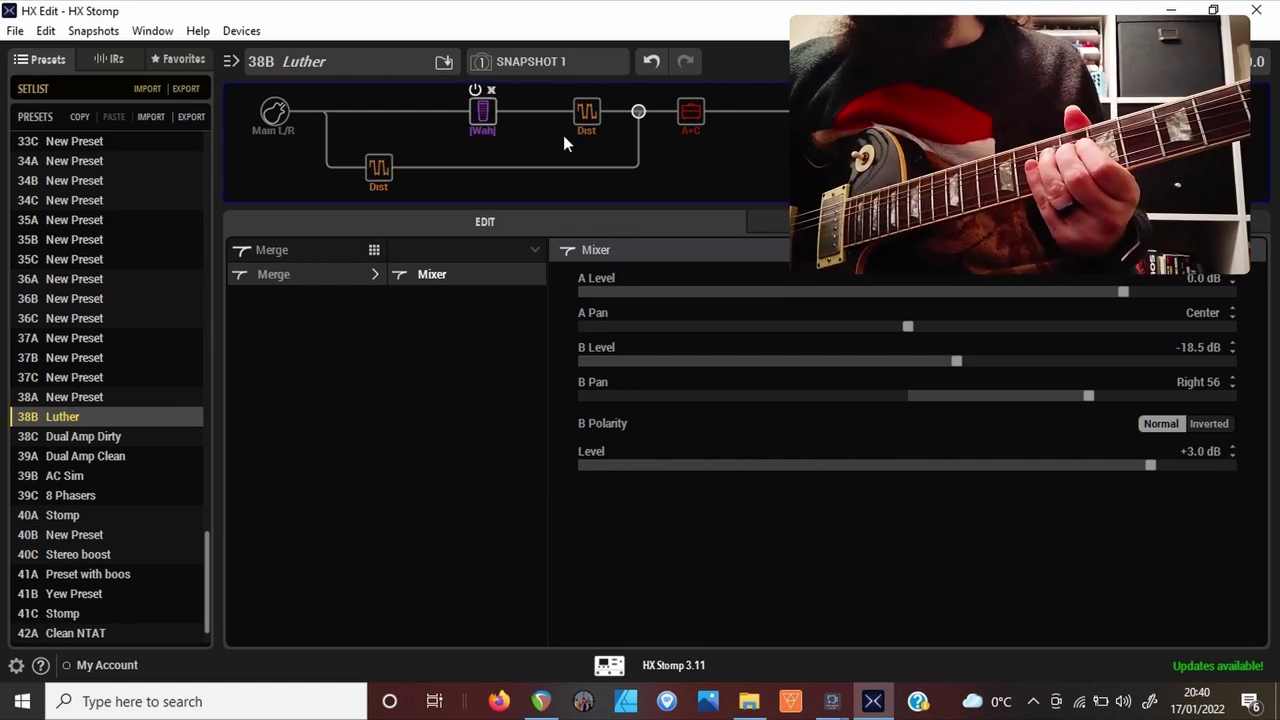
left_click_drag(954, 360, 975, 361)
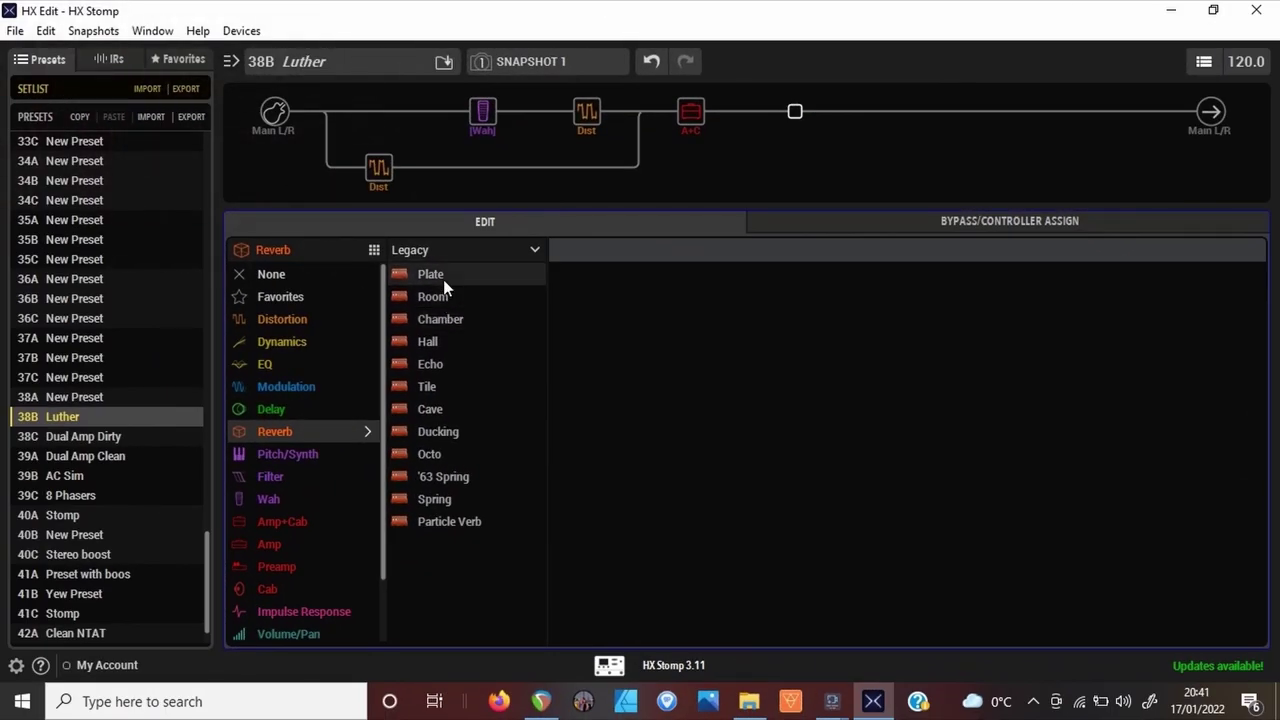
Add a Plate reverb after the amp with Decay 3.5 and Mix 23%
left_click(443, 281)
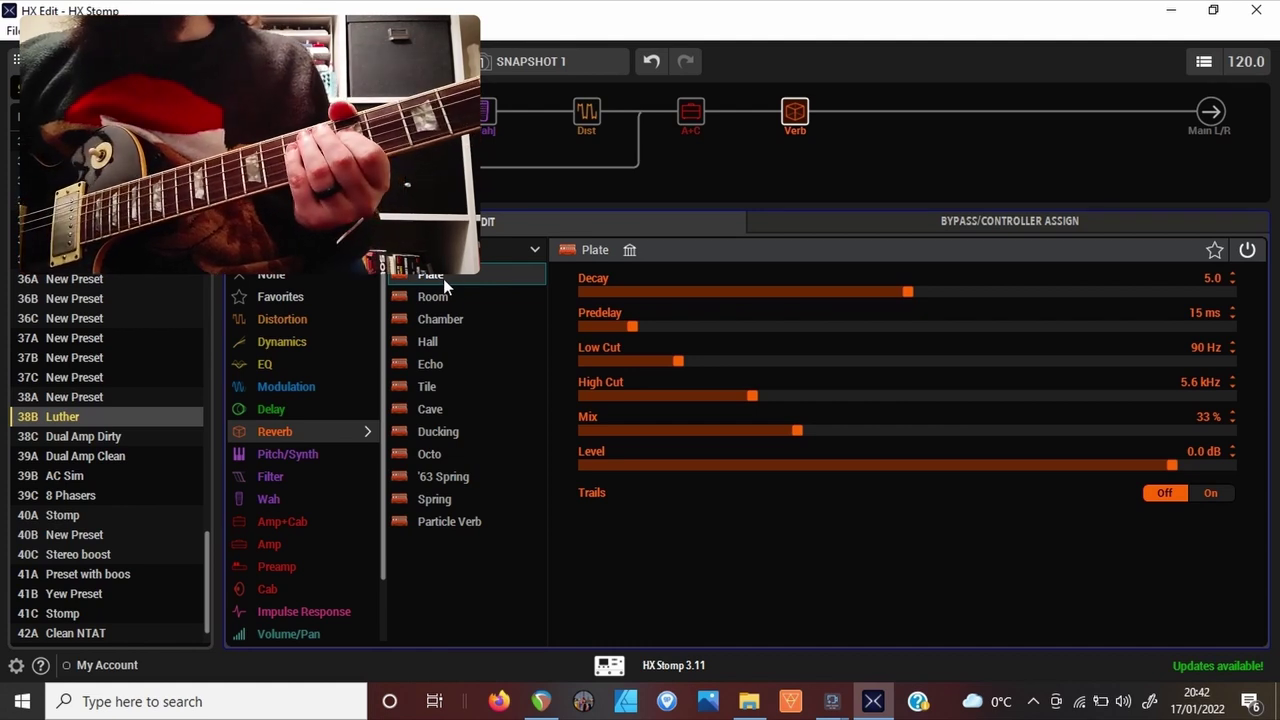
left_click(872, 303)
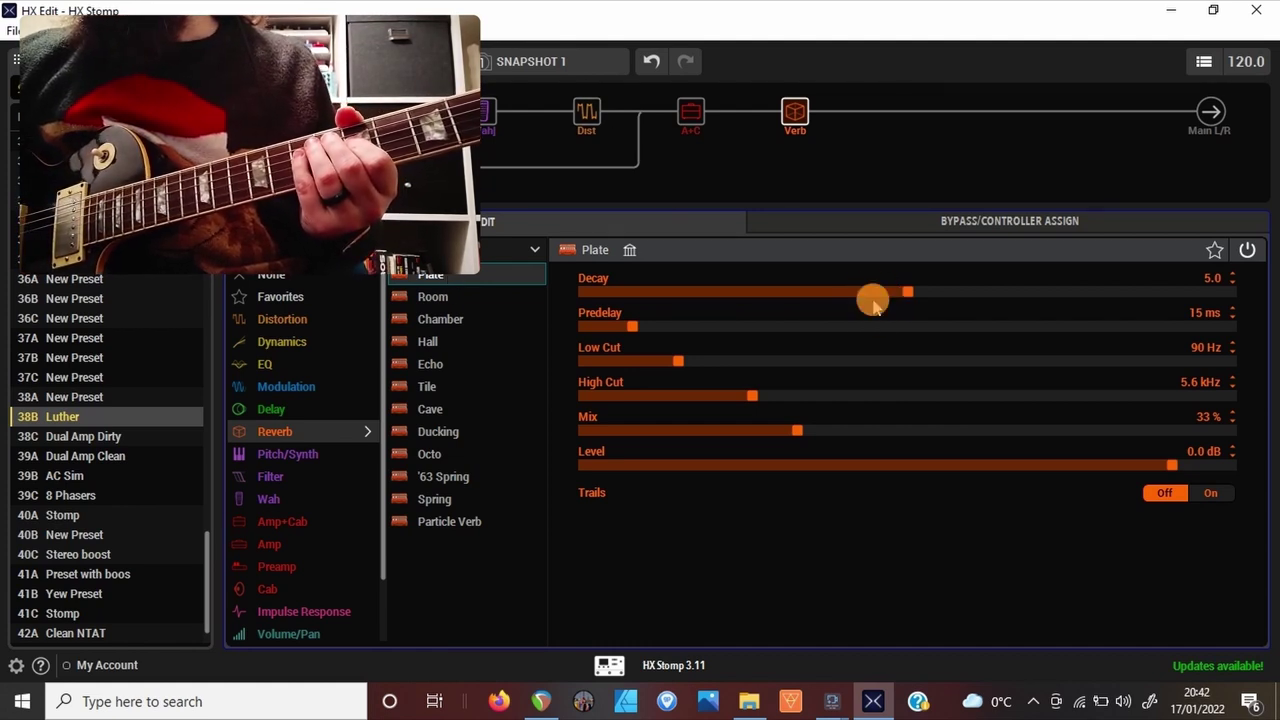
left_click_drag(857, 293, 812, 300)
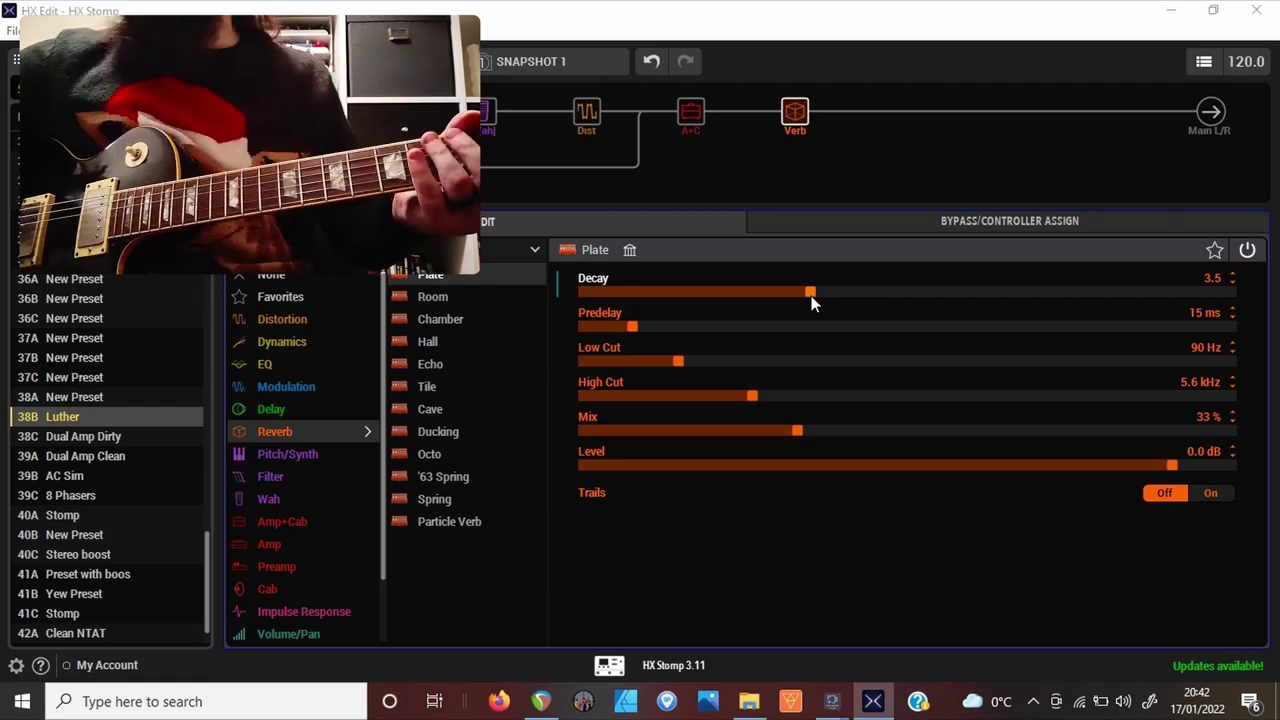
left_click(730, 427)
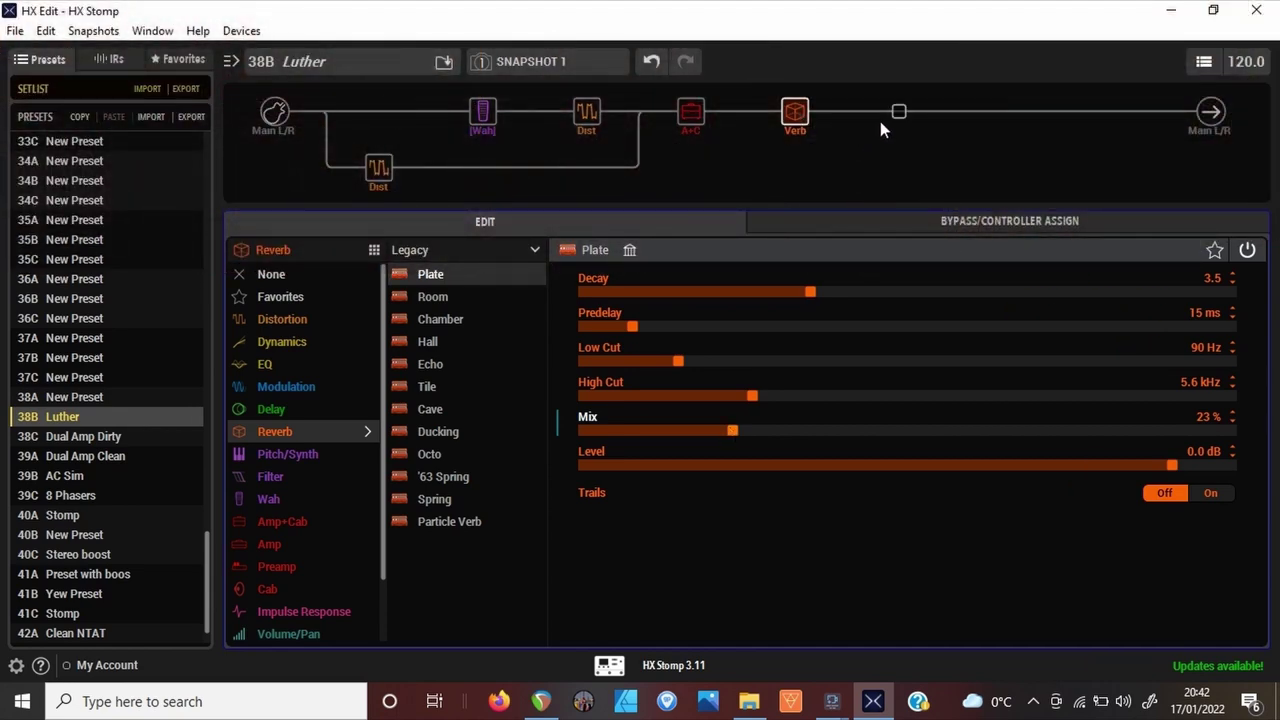
Add a Noise Gate after the reverb with Threshold at -60.0 dB
left_click(888, 114)
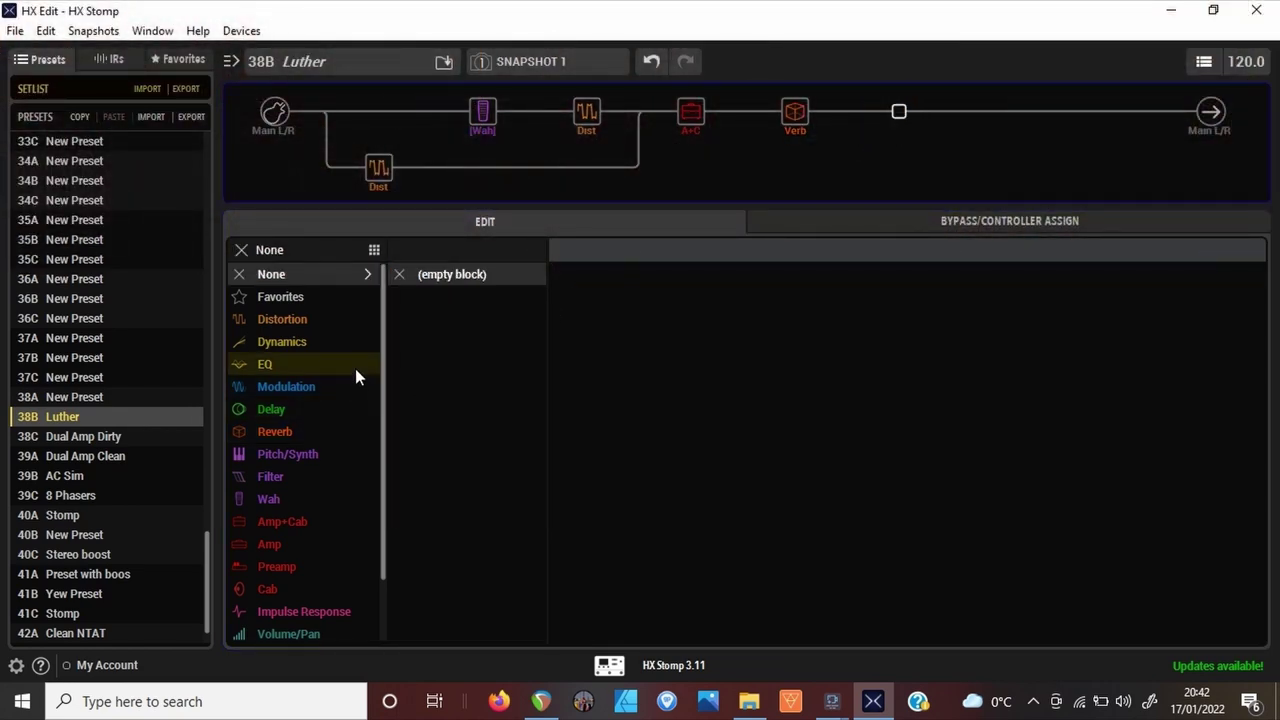
left_click(298, 342)
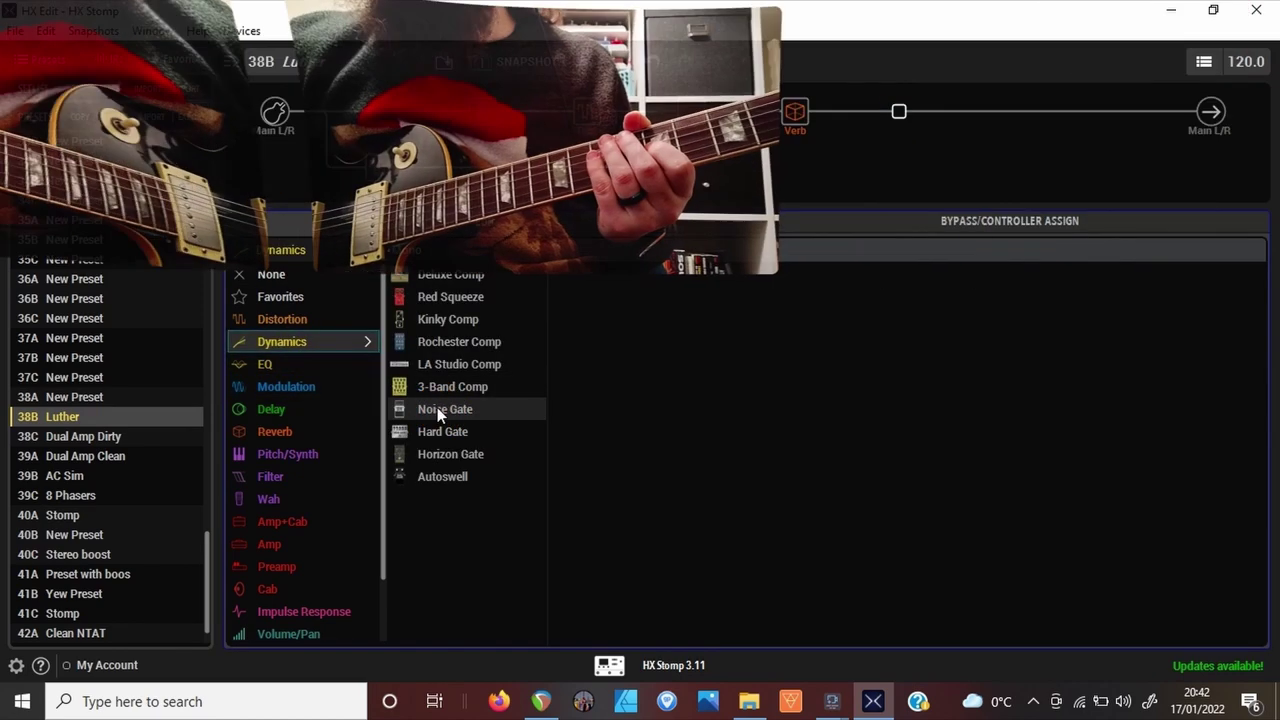
left_click(437, 409)
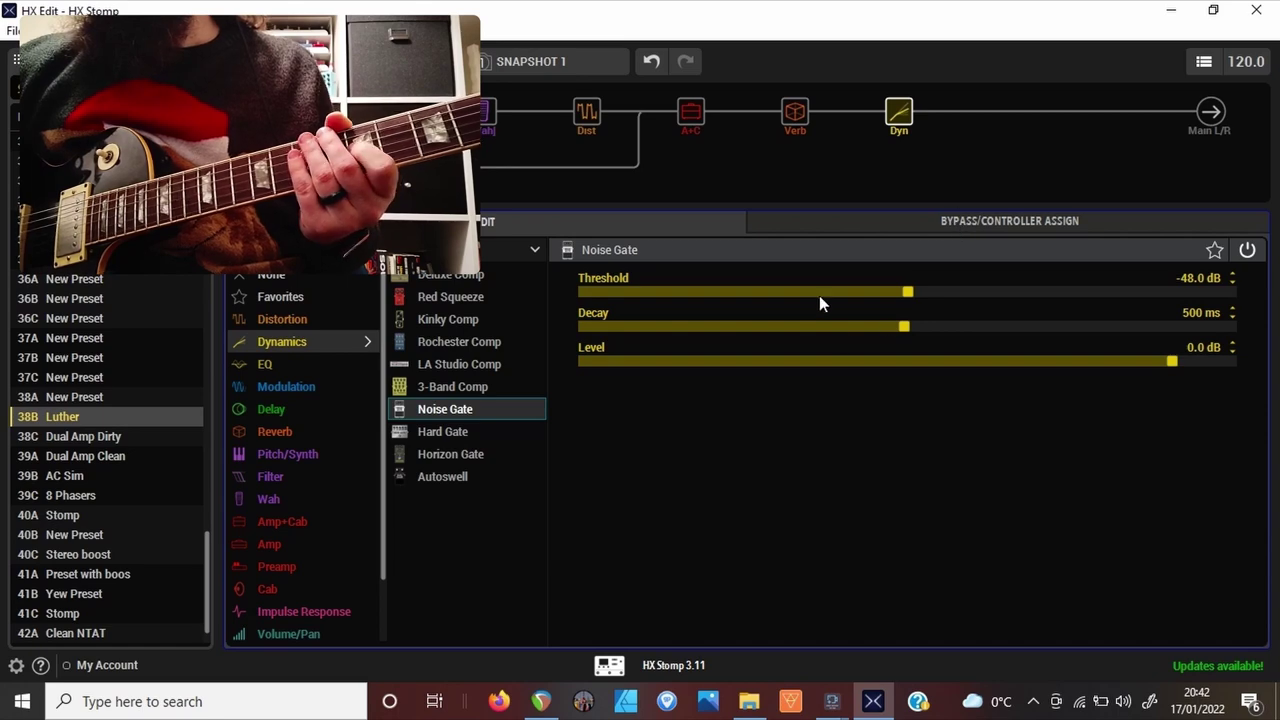
left_click_drag(819, 294, 814, 294)
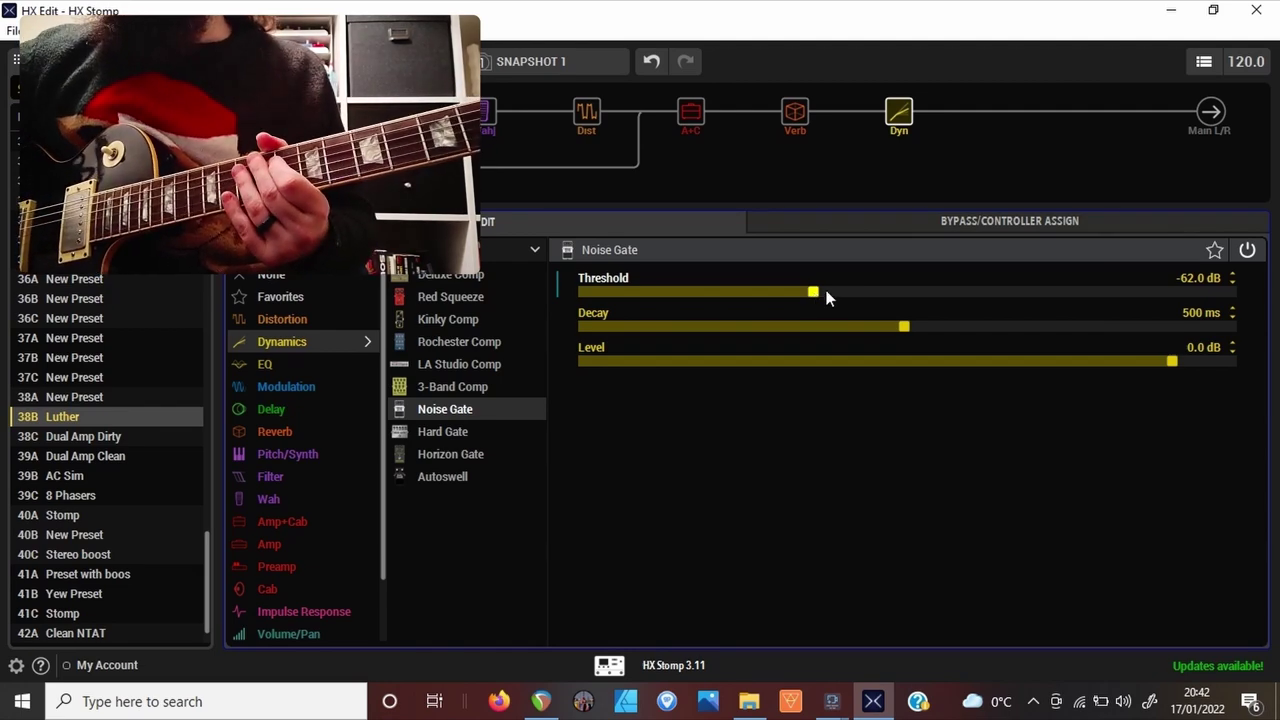
left_click_drag(826, 292, 827, 293)
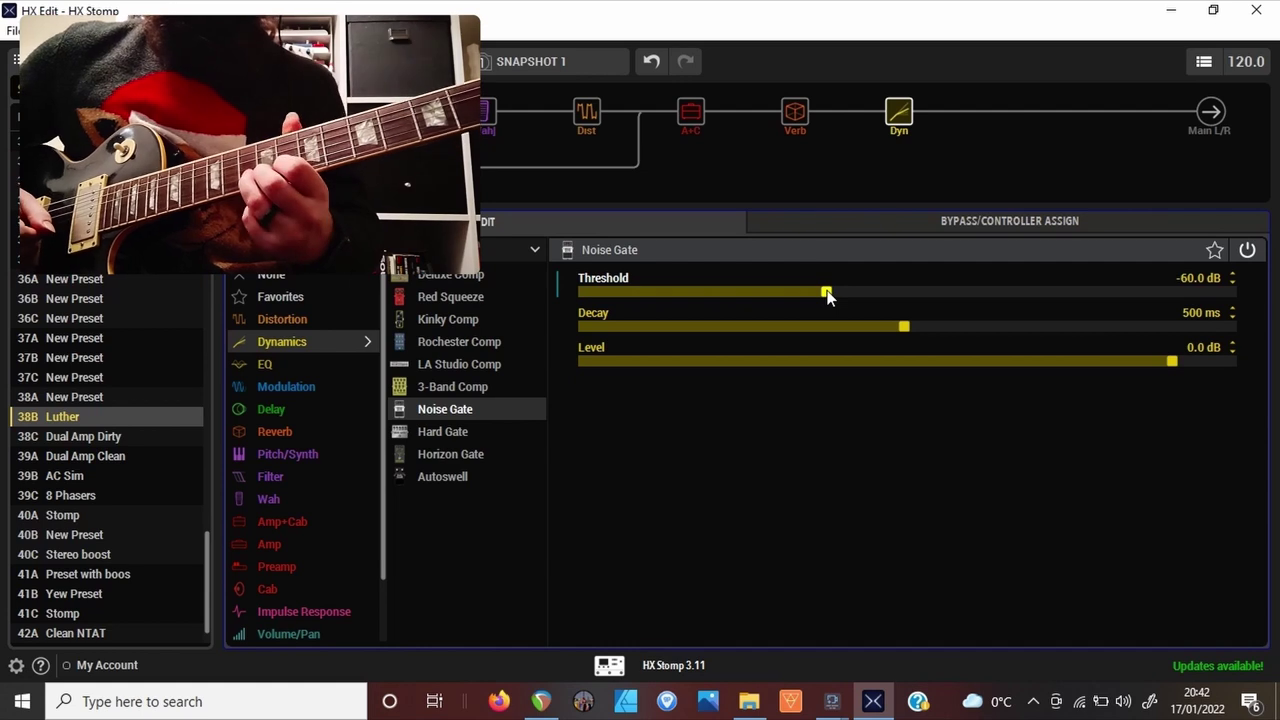